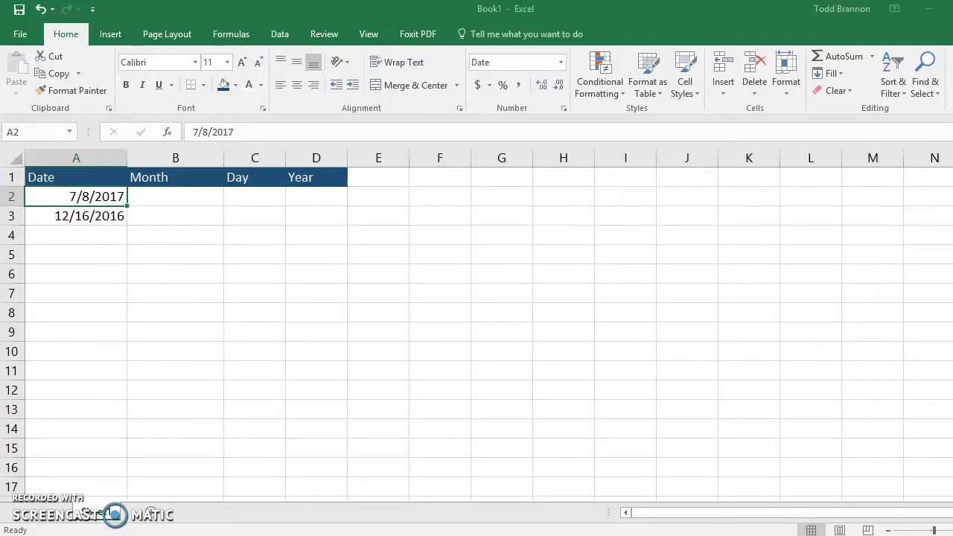
# - Copy the two dates in A2:A3 and paste them into A4:A5
pyautogui.click(76, 216)
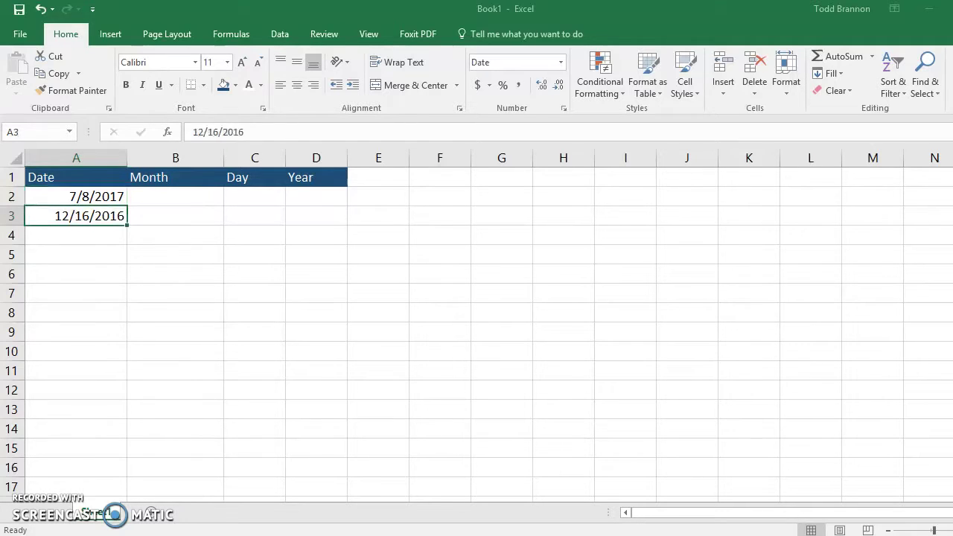
pyautogui.click(76, 197)
pyautogui.click(76, 216)
pyautogui.moveTo(76, 196); pyautogui.dragTo(76, 216)
pyautogui.hotkey('ctrl', 'c')
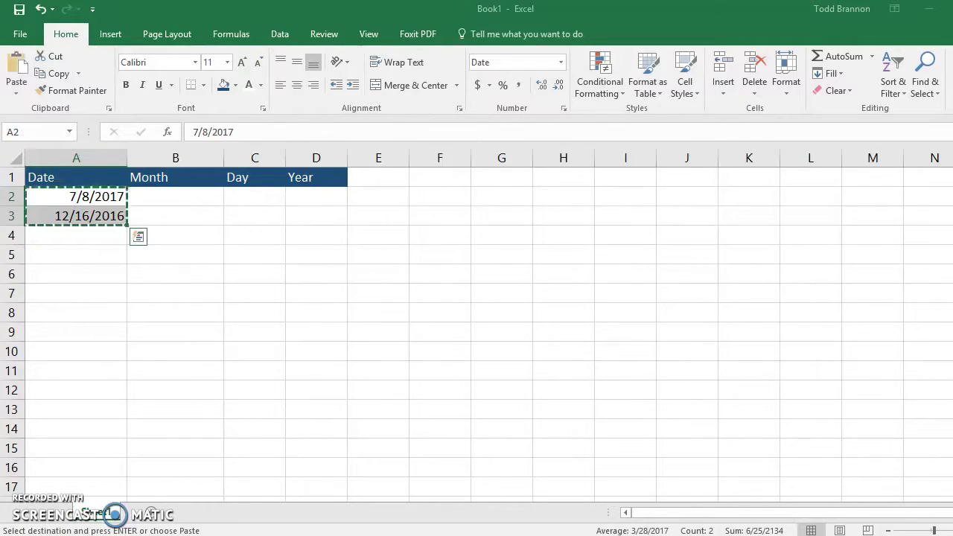
pyautogui.click(76, 236)
pyautogui.hotkey('ctrl', 'v')
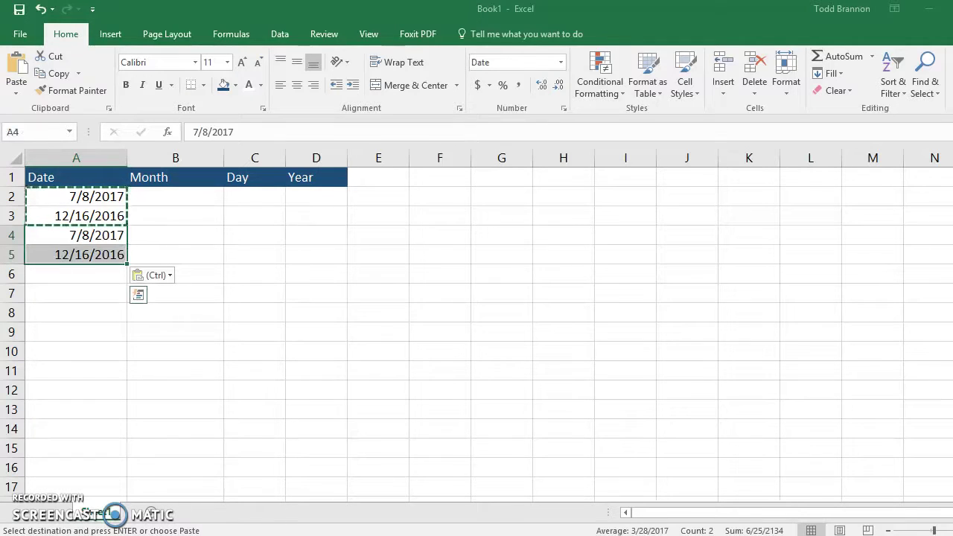
# - Format the pasted dates in A4:A5 as Long Date and widen column A to fit them
pyautogui.click(561, 62)
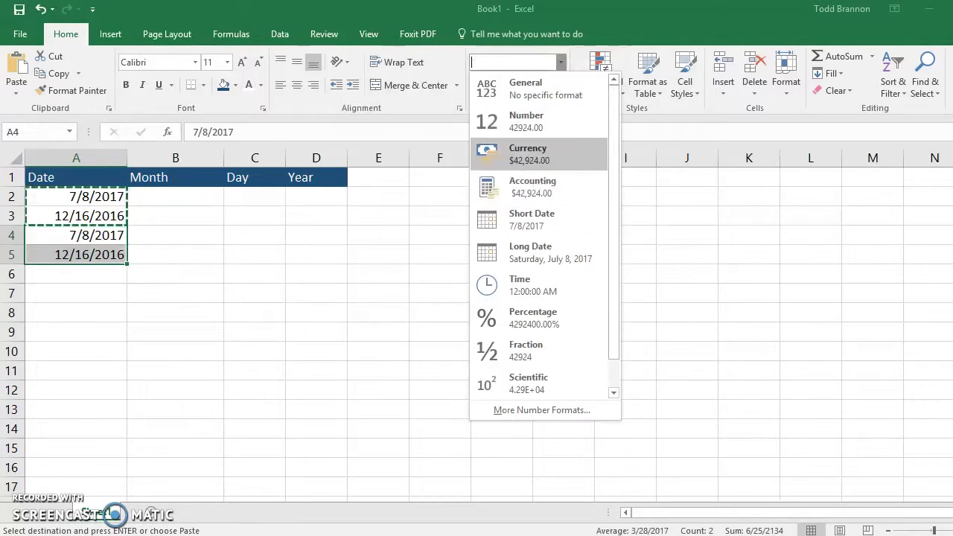
pyautogui.click(536, 254)
pyautogui.moveTo(127, 158); pyautogui.dragTo(199, 158)
pyautogui.click(112, 236)
pyautogui.click(112, 255)
pyautogui.click(112, 235)
pyautogui.click(247, 197)
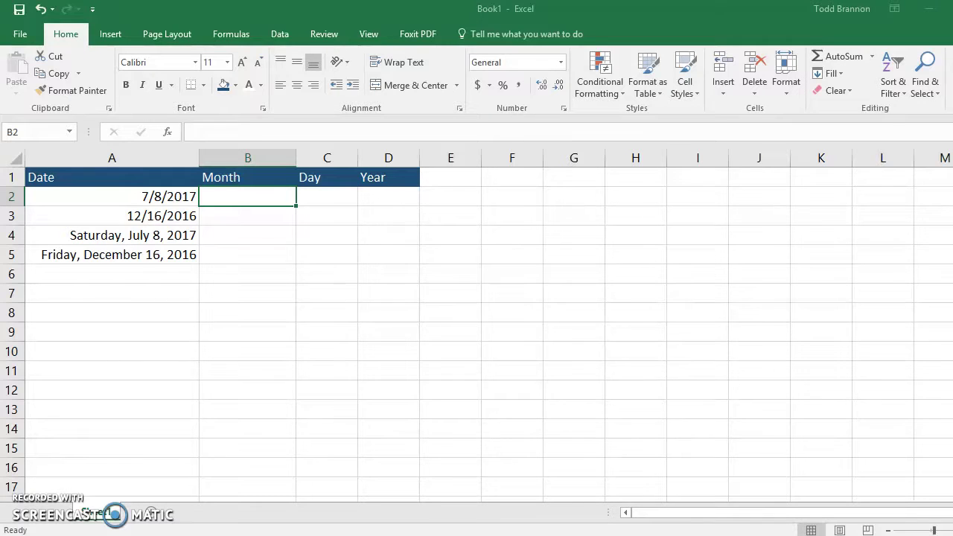
pyautogui.moveTo(112, 197); pyautogui.dragTo(112, 255)
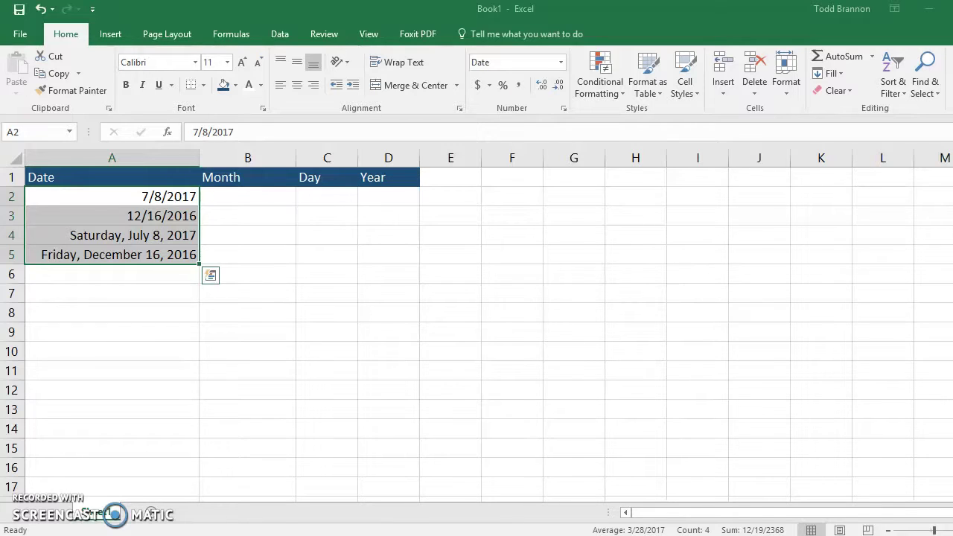
# - Enter the formula =TEXT(A2,"mmmm") in B2 to extract the full month name from the date
pyautogui.click(247, 197)
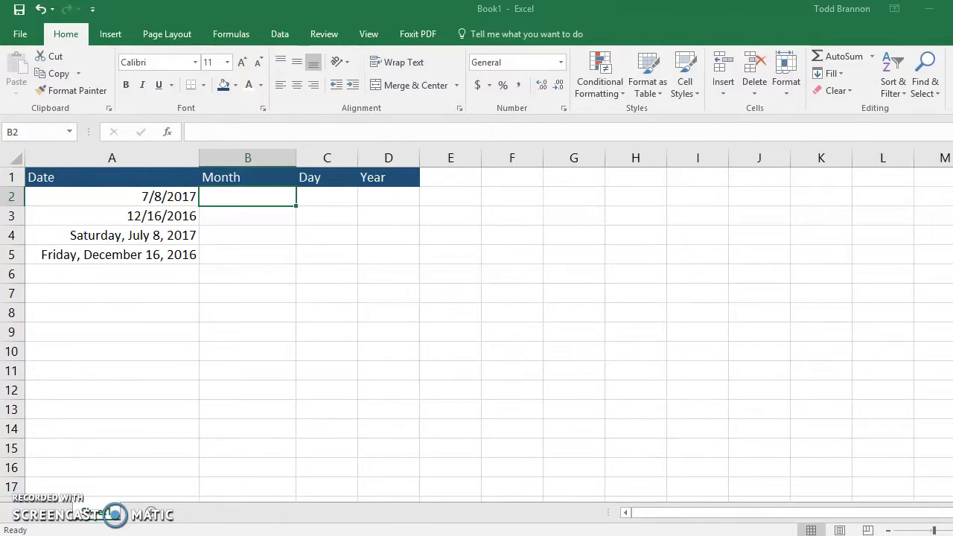
pyautogui.write('=')
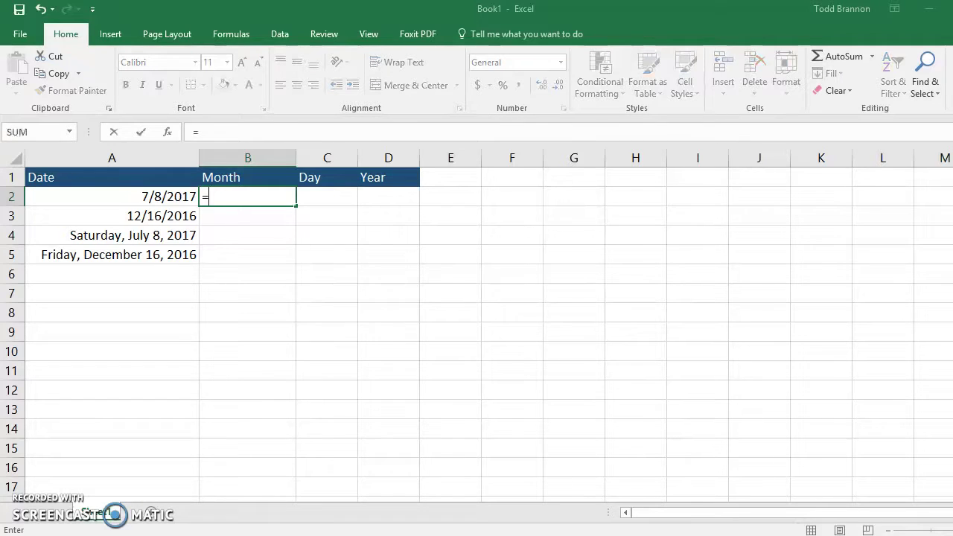
pyautogui.write('te')
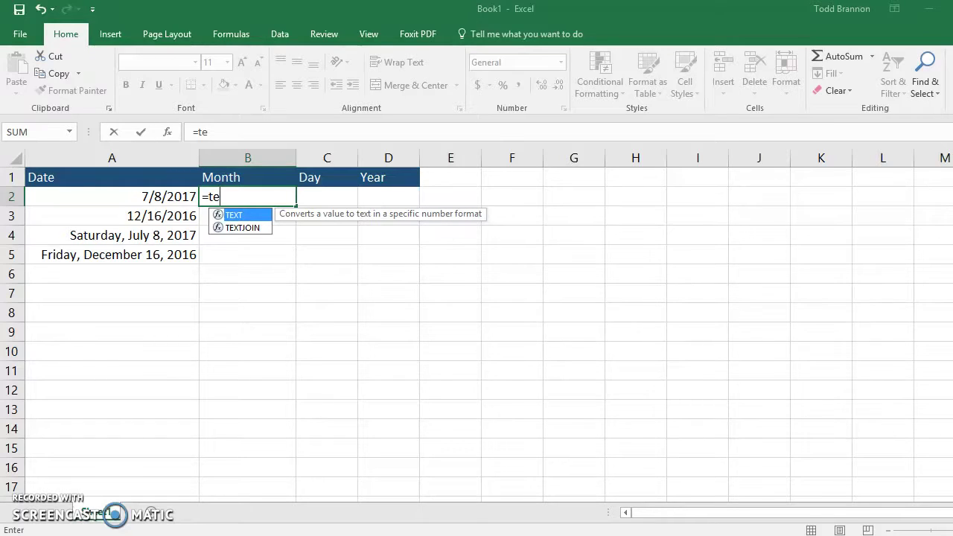
pyautogui.press('Tab')
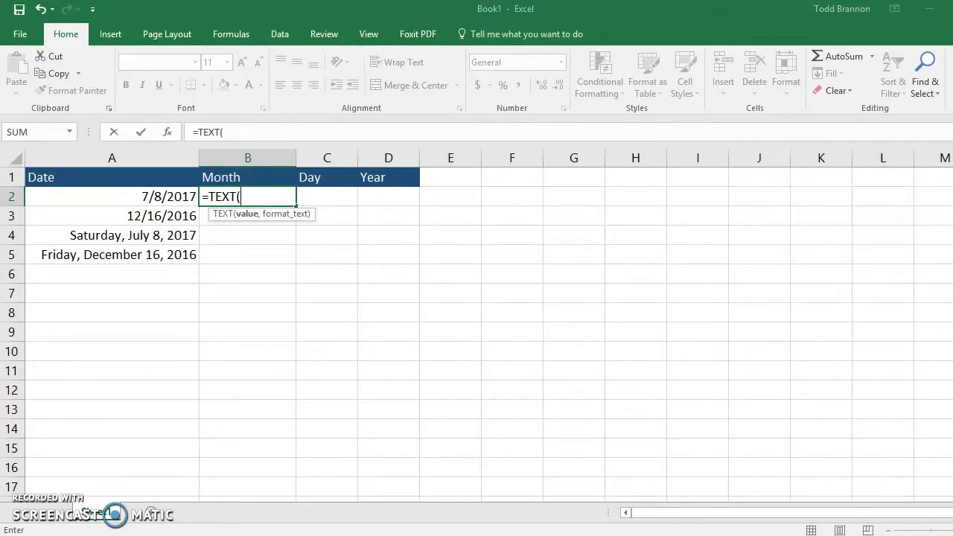
pyautogui.press('Left')
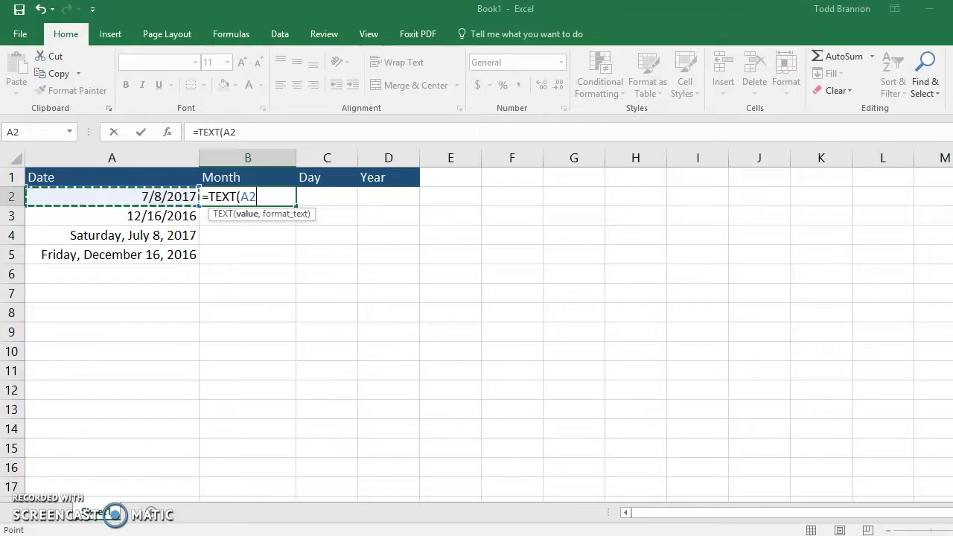
pyautogui.write(',')
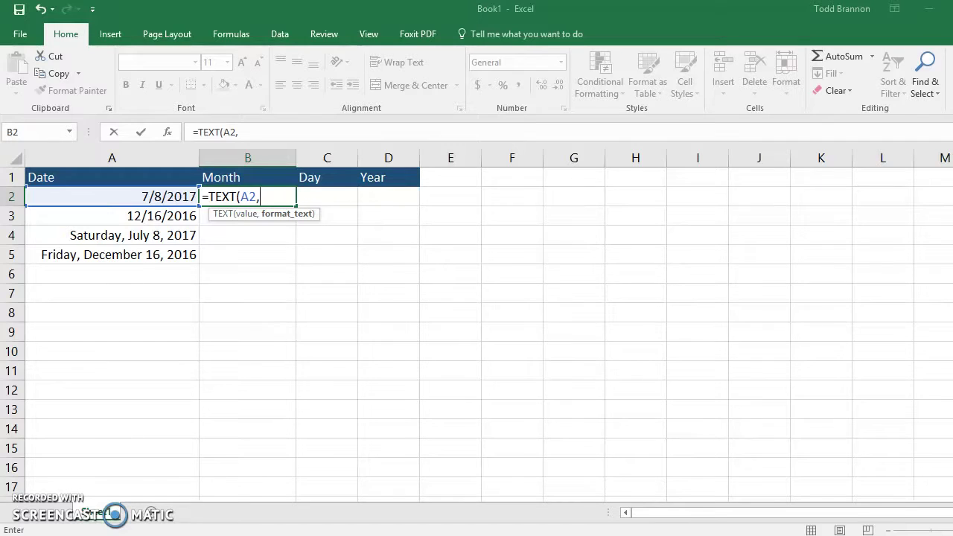
pyautogui.write('"')
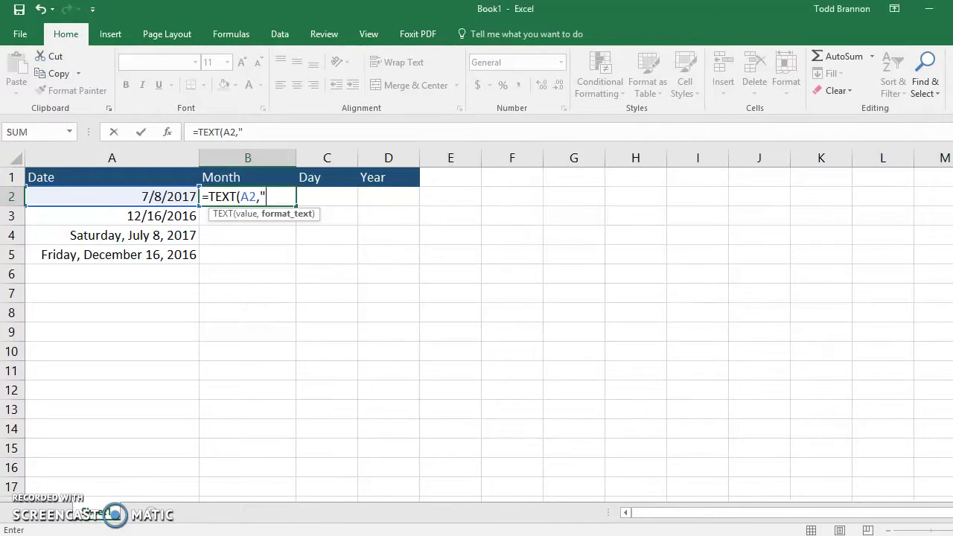
pyautogui.write('mmmm')
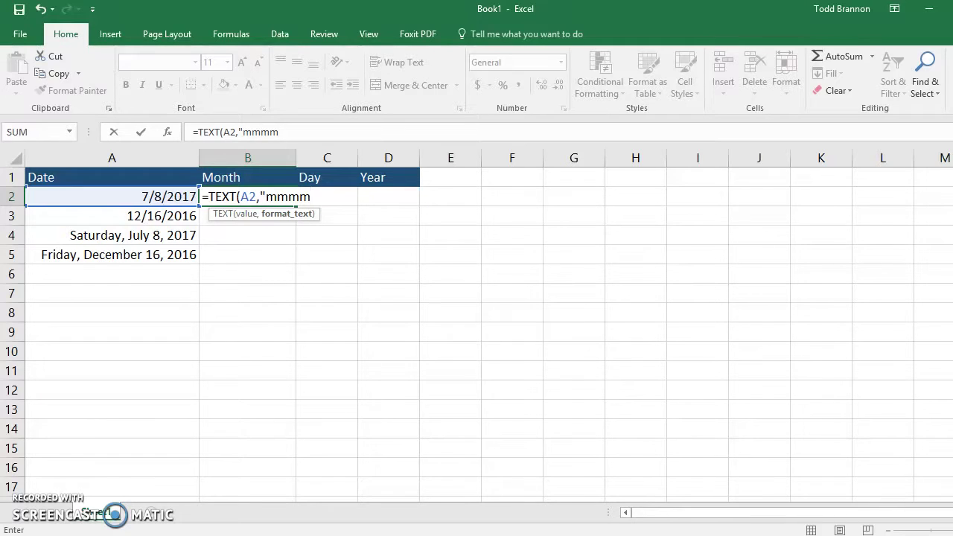
pyautogui.write('")')
pyautogui.press('Return')
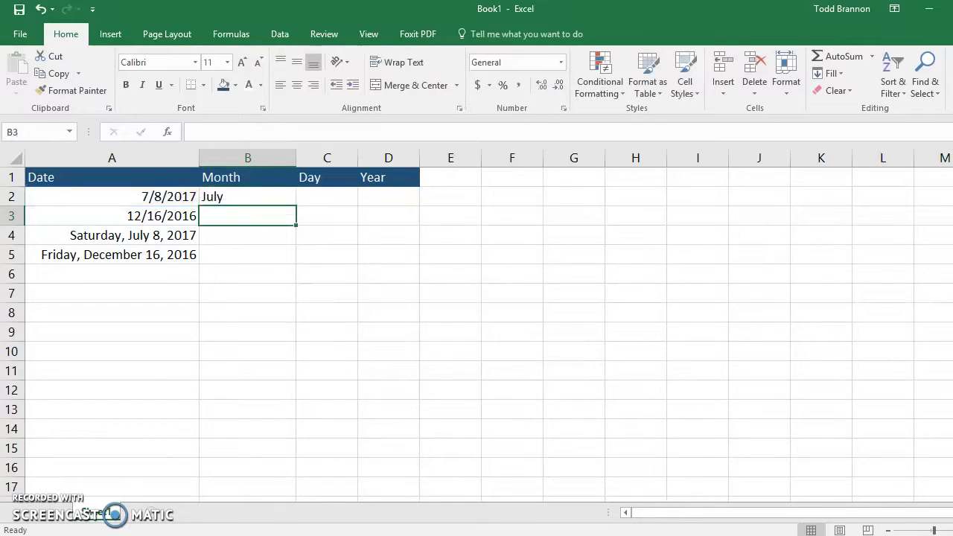
# - Fill the month formula from B2 down through B5 and check the copied formulas against their dates
pyautogui.click(247, 196)
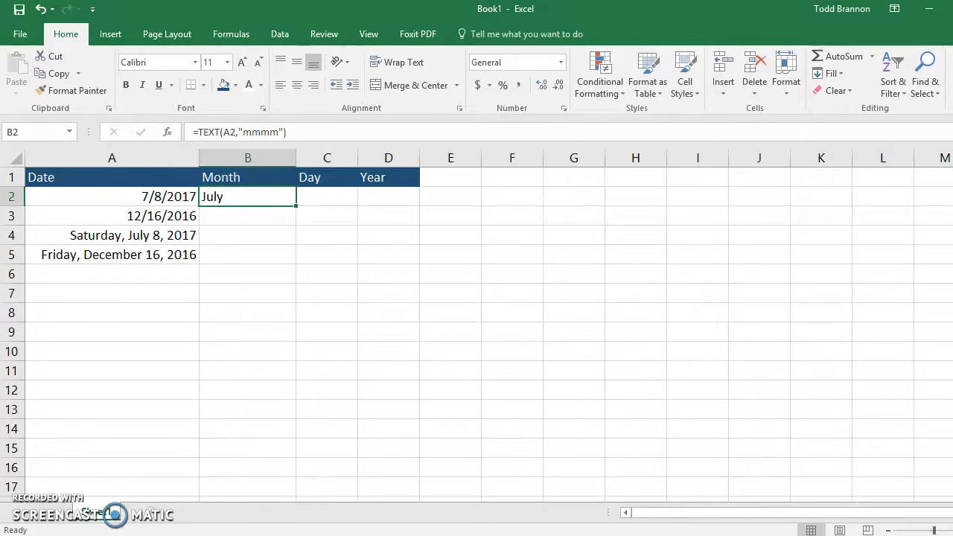
pyautogui.moveTo(296, 206); pyautogui.dragTo(295, 261)
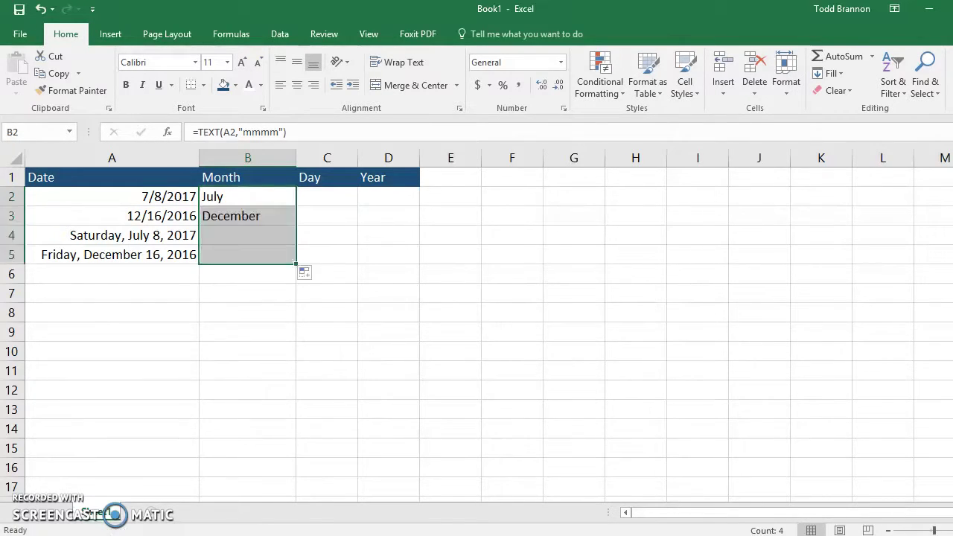
pyautogui.click(111, 216)
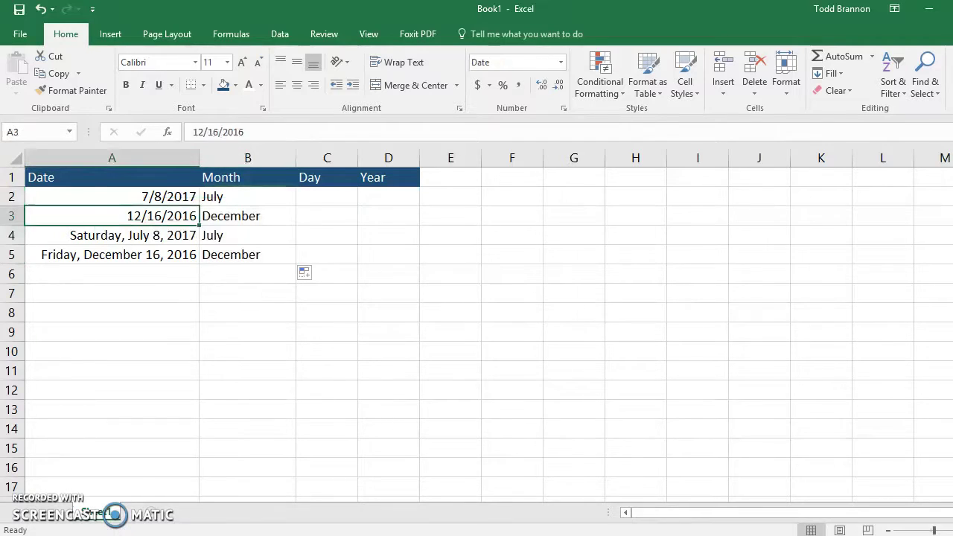
pyautogui.click(247, 216)
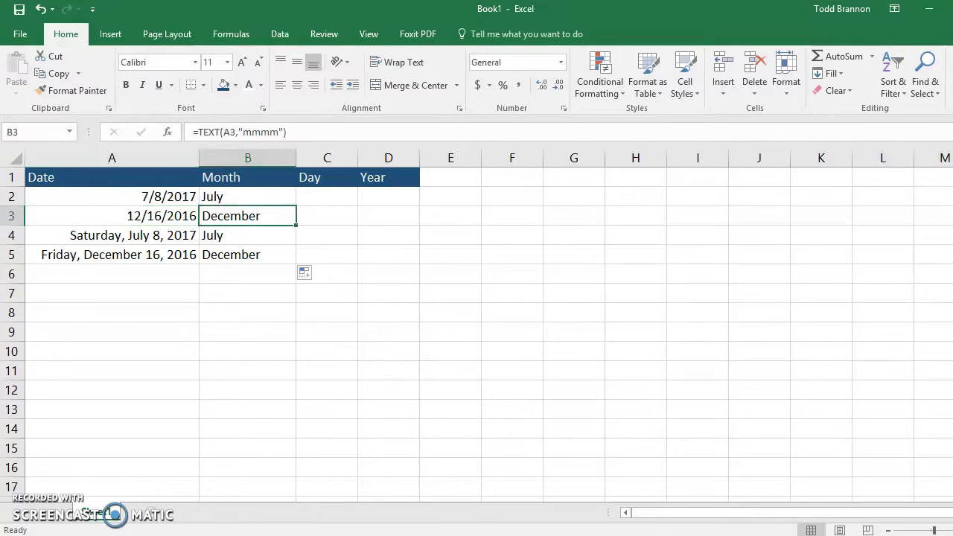
pyautogui.click(111, 255)
pyautogui.click(112, 235)
pyautogui.click(112, 254)
pyautogui.click(247, 255)
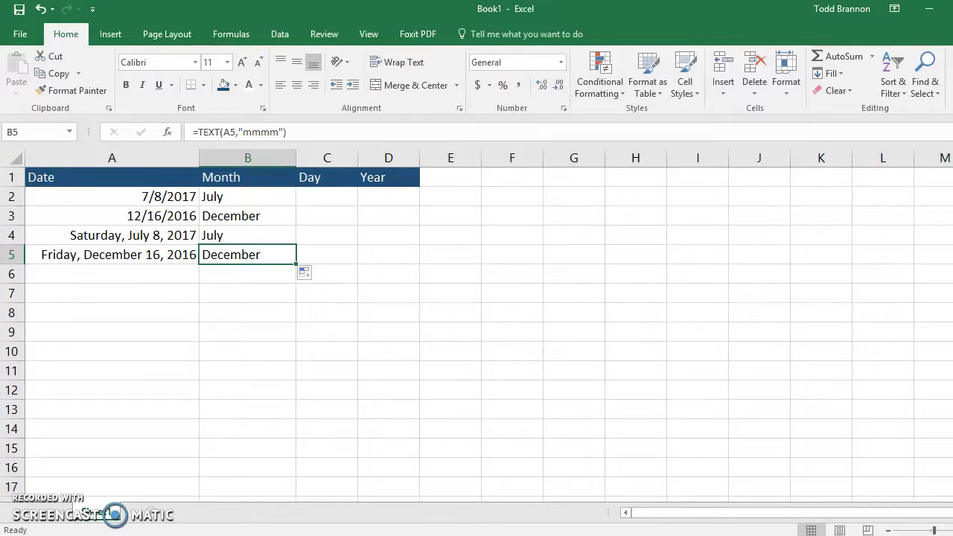
pyautogui.click(248, 197)
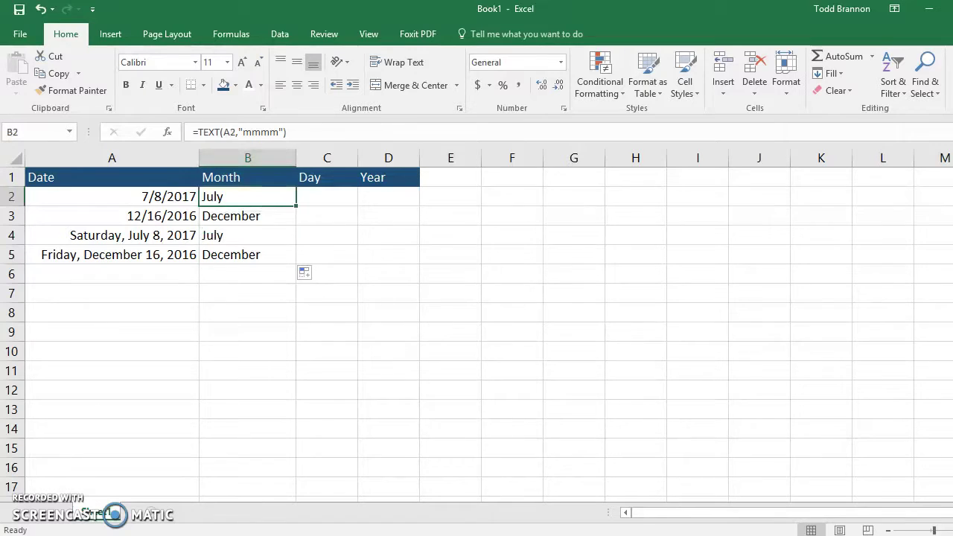
# - Change the format code in B4's formula to "mmm" for an abbreviated month and fill it down to B5
pyautogui.click(247, 235)
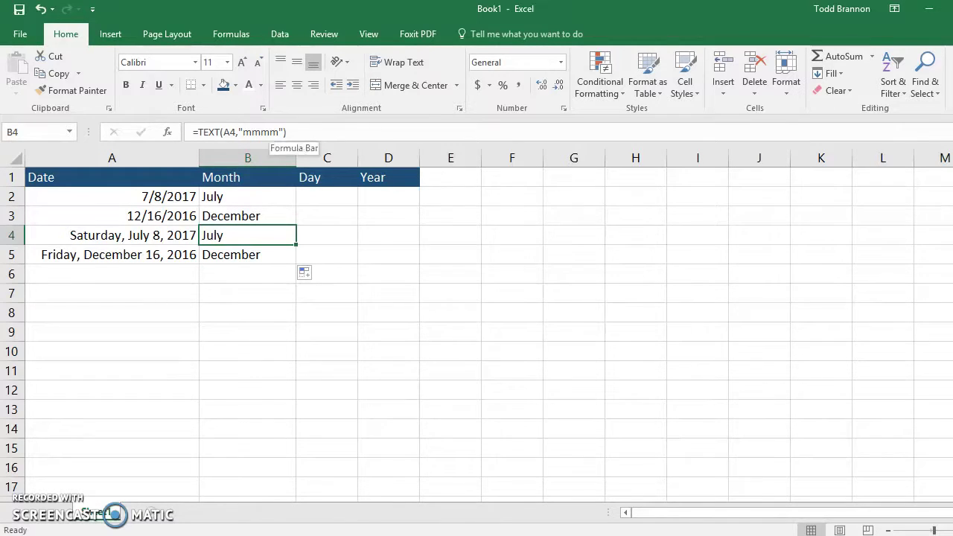
pyautogui.click(279, 132)
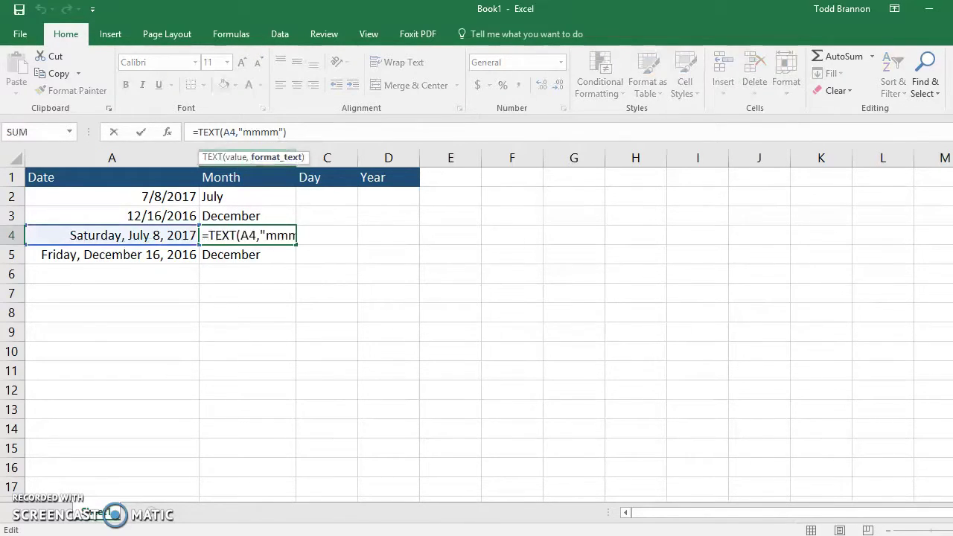
pyautogui.press('BackSpace')
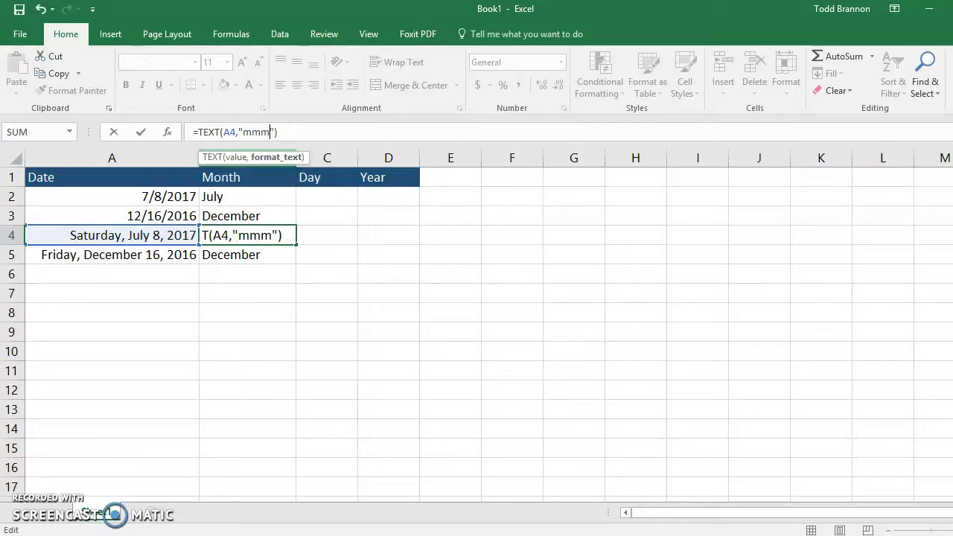
pyautogui.press('Return')
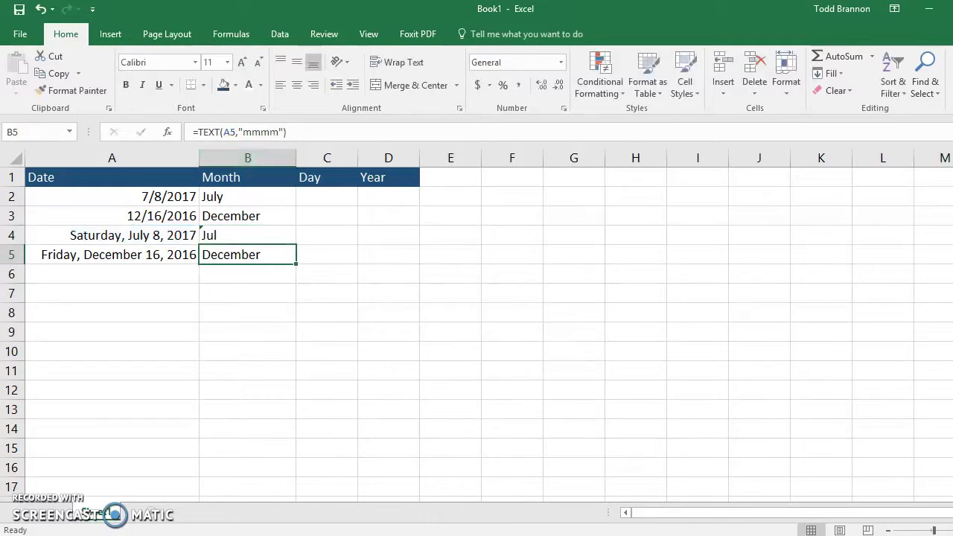
pyautogui.click(248, 235)
pyautogui.moveTo(296, 245); pyautogui.dragTo(295, 261)
pyautogui.click(247, 255)
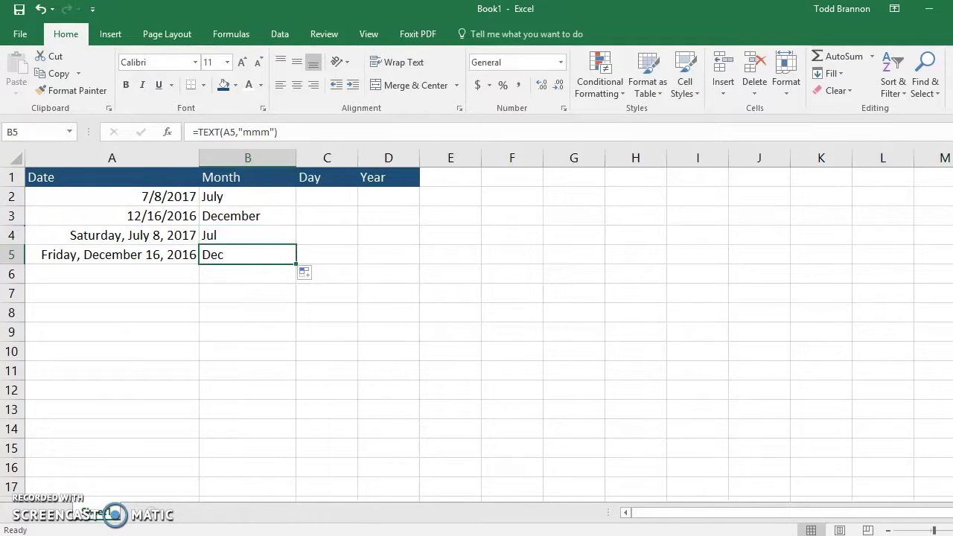
pyautogui.click(248, 235)
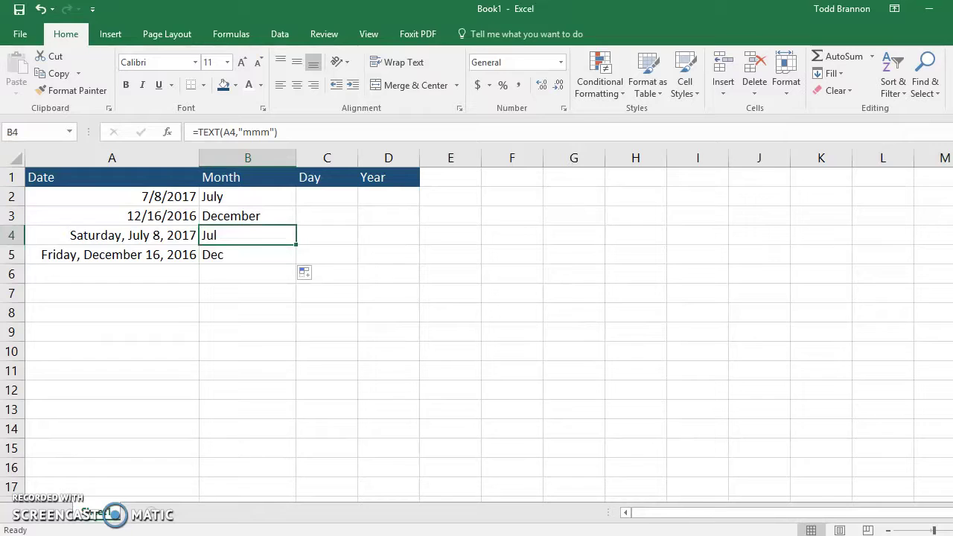
# - Enter the formula =TEXT(A2,"d") in C2 to extract the day and fill it down through C5
pyautogui.click(327, 197)
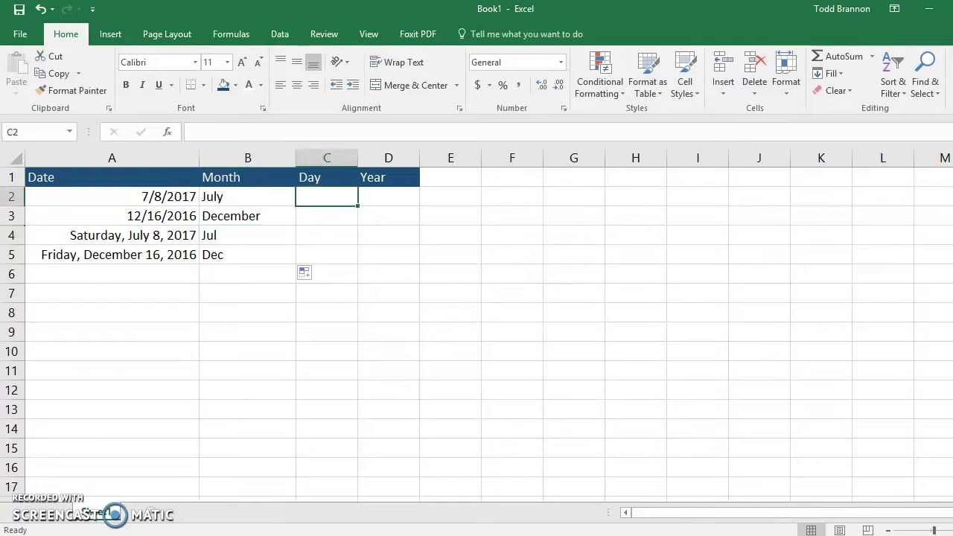
pyautogui.write('=')
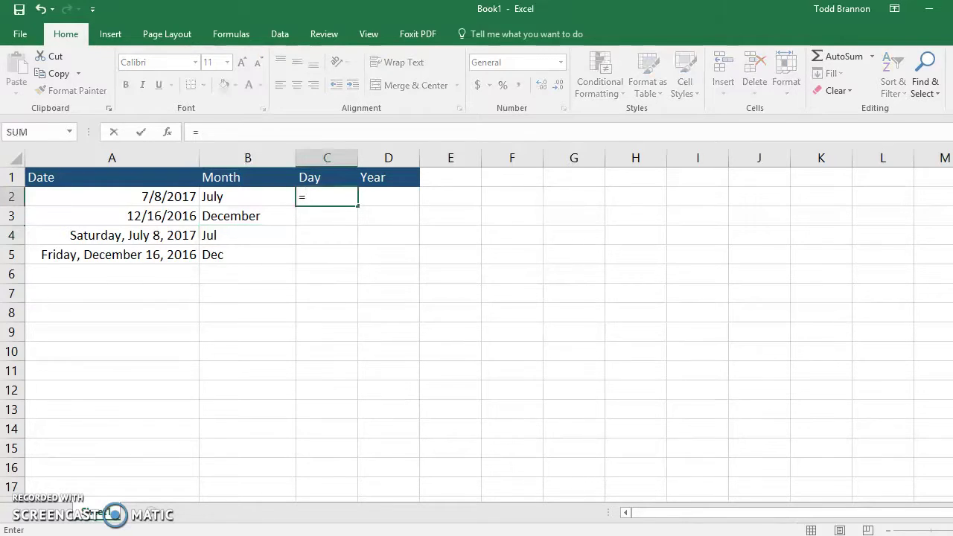
pyautogui.write('tex')
pyautogui.press('Tab')
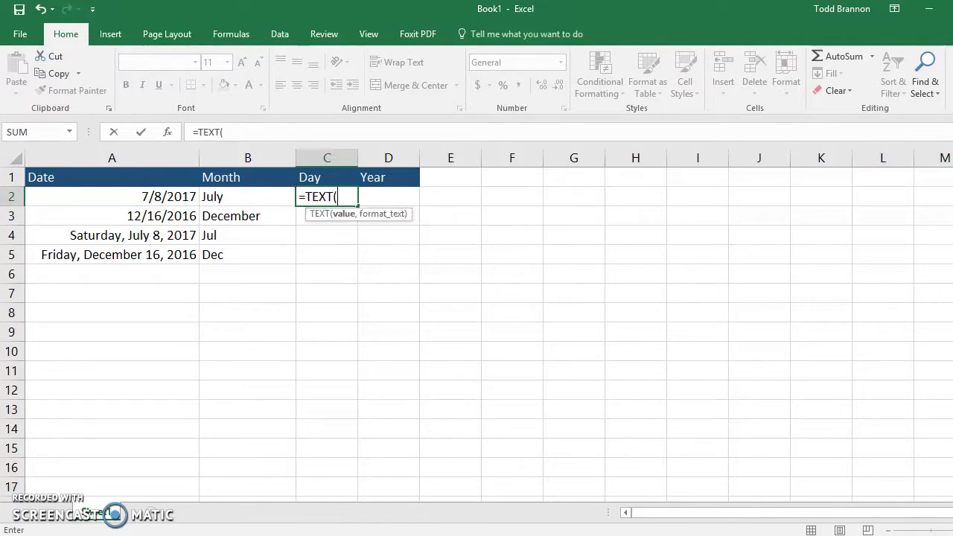
pyautogui.click(112, 197)
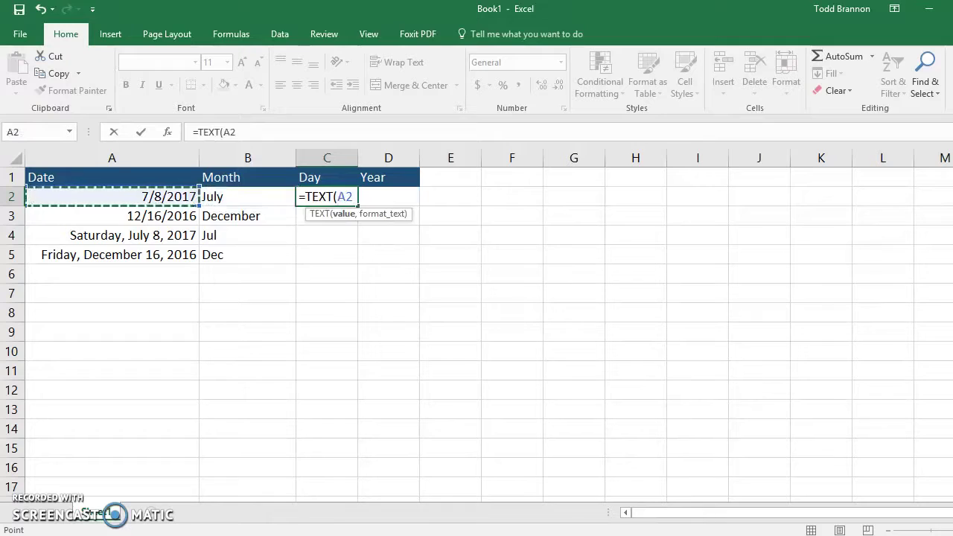
pyautogui.write(',')
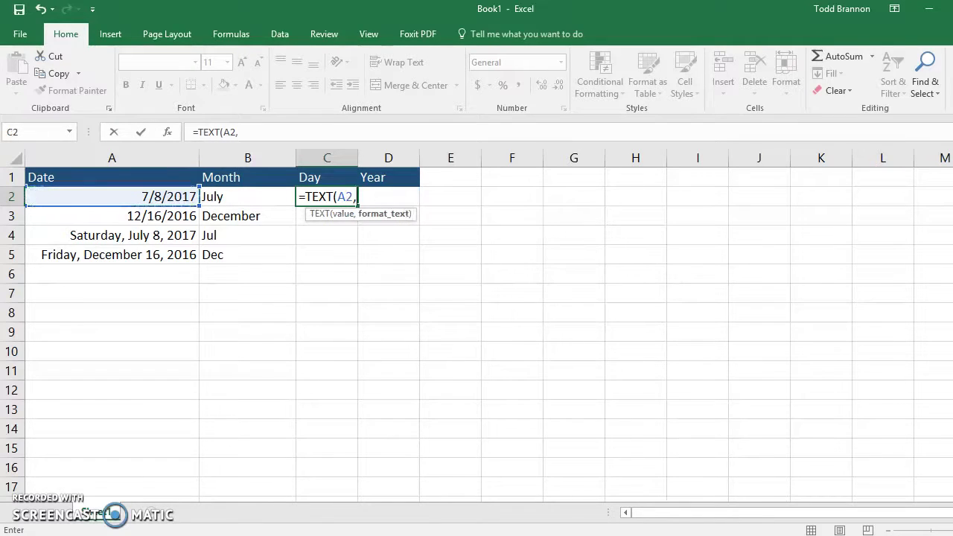
pyautogui.write('"d")')
pyautogui.press('Return')
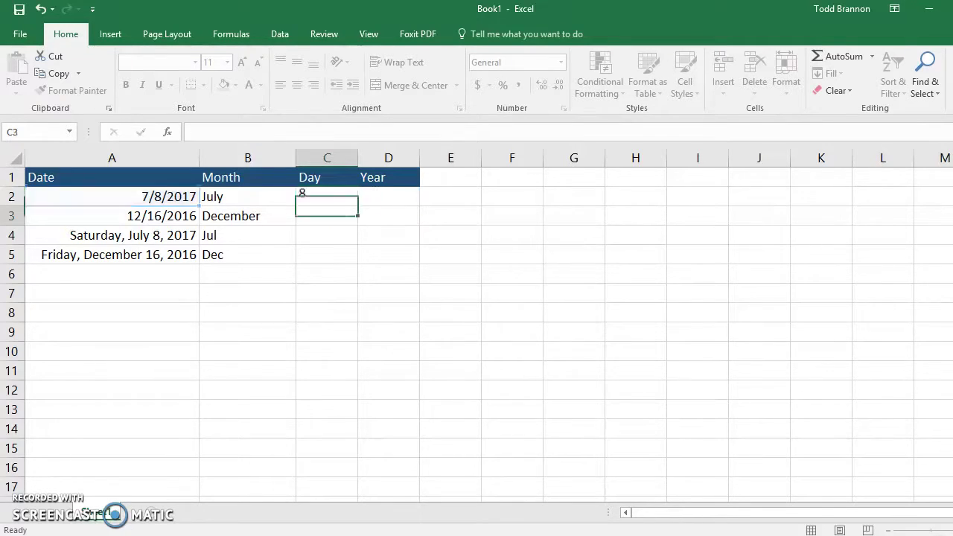
pyautogui.click(327, 197)
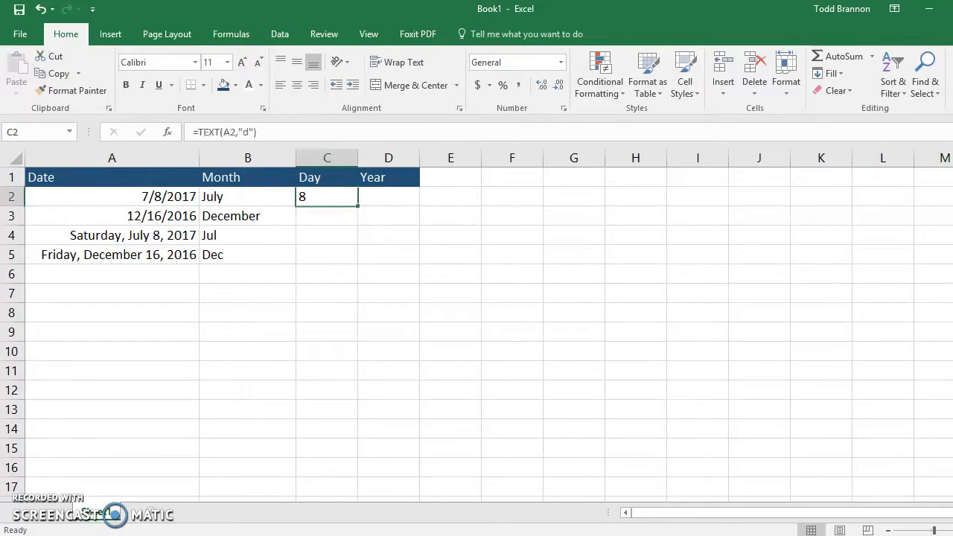
pyautogui.moveTo(359, 206); pyautogui.dragTo(354, 264)
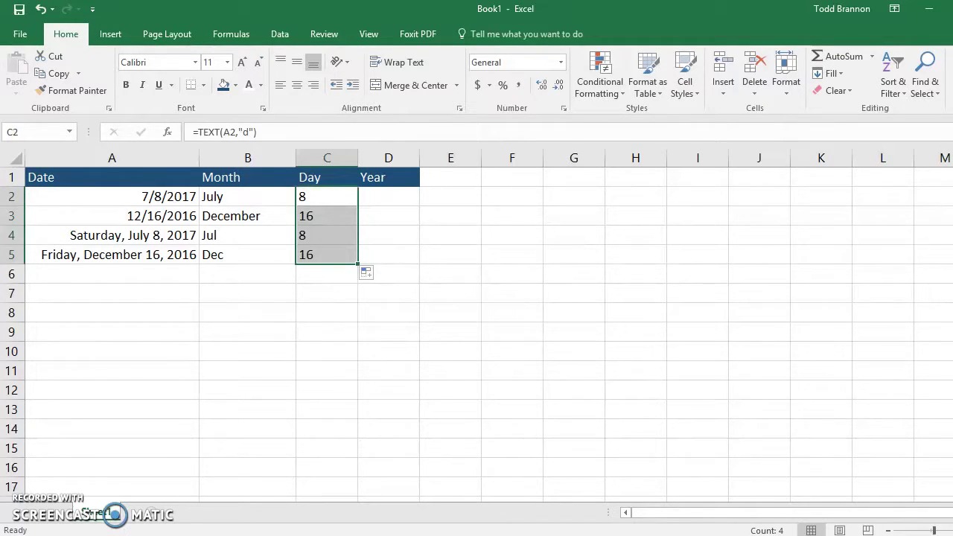
# - Change the format code in C2's day formula to "dd" for two-digit days and fill it down through C5
pyautogui.click(327, 216)
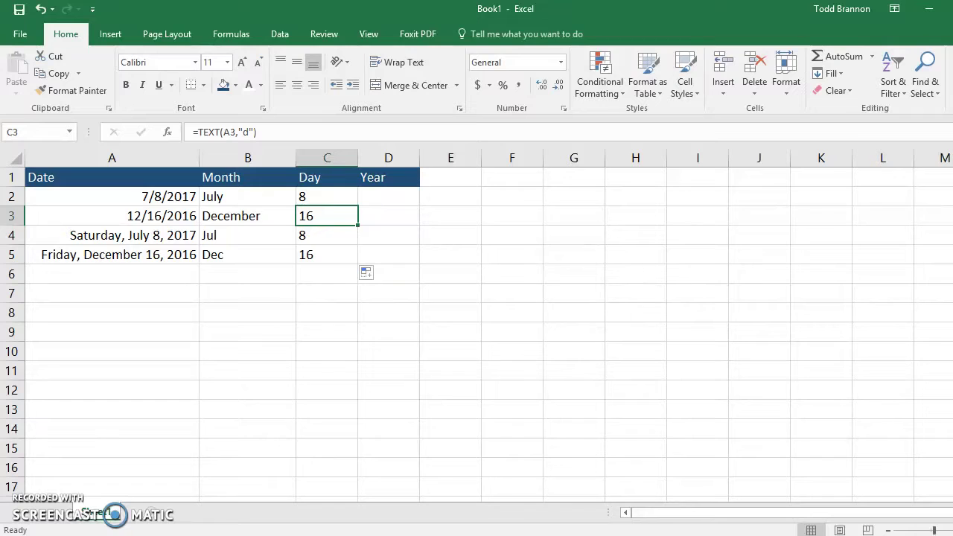
pyautogui.click(327, 197)
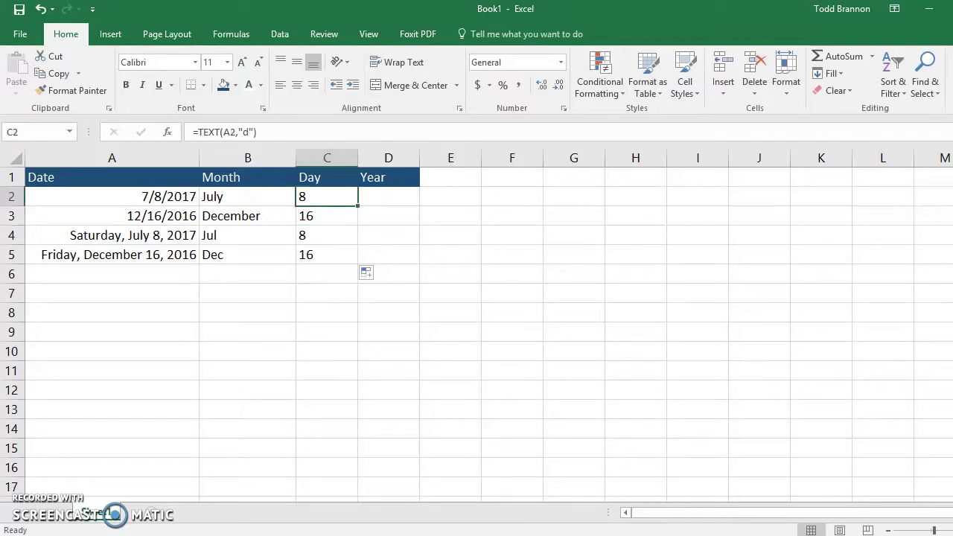
pyautogui.click(242, 132)
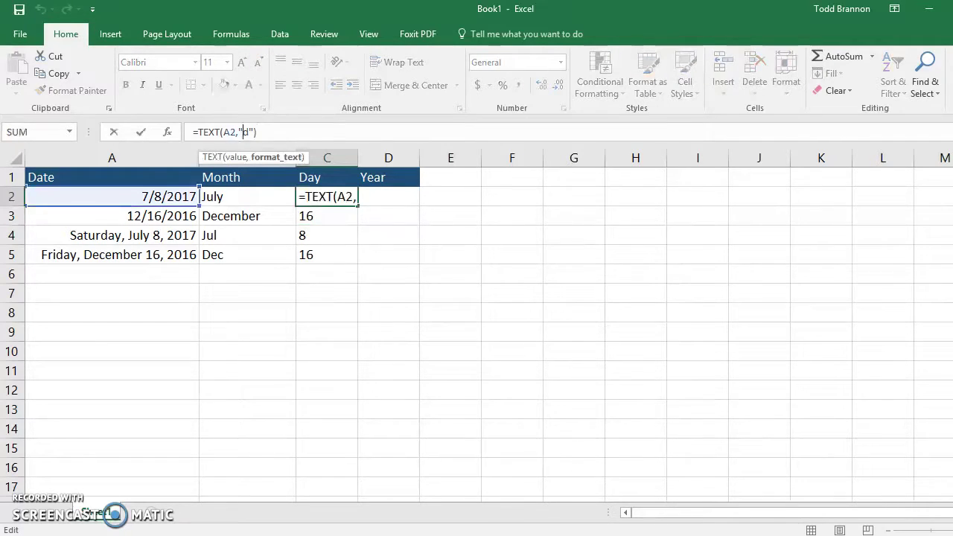
pyautogui.write('d')
pyautogui.press('Return')
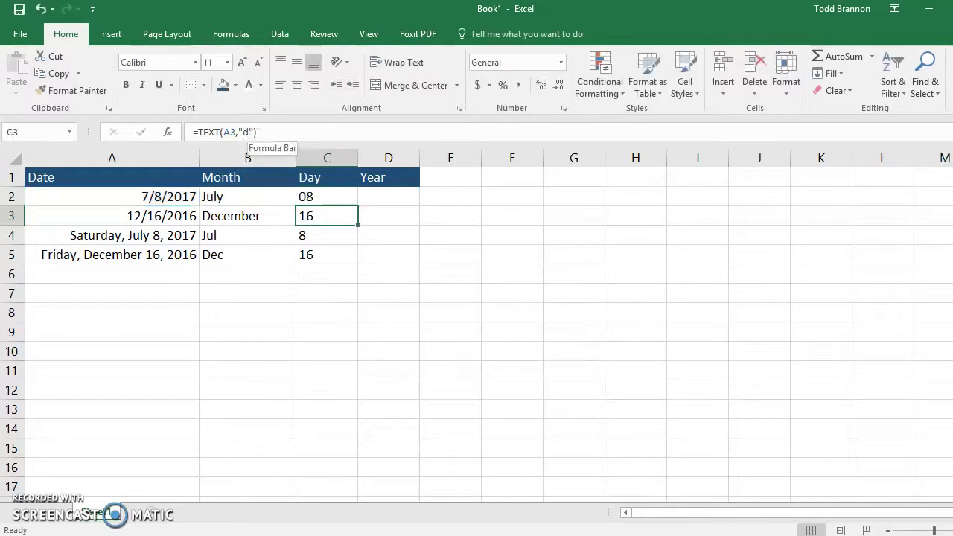
pyautogui.click(327, 196)
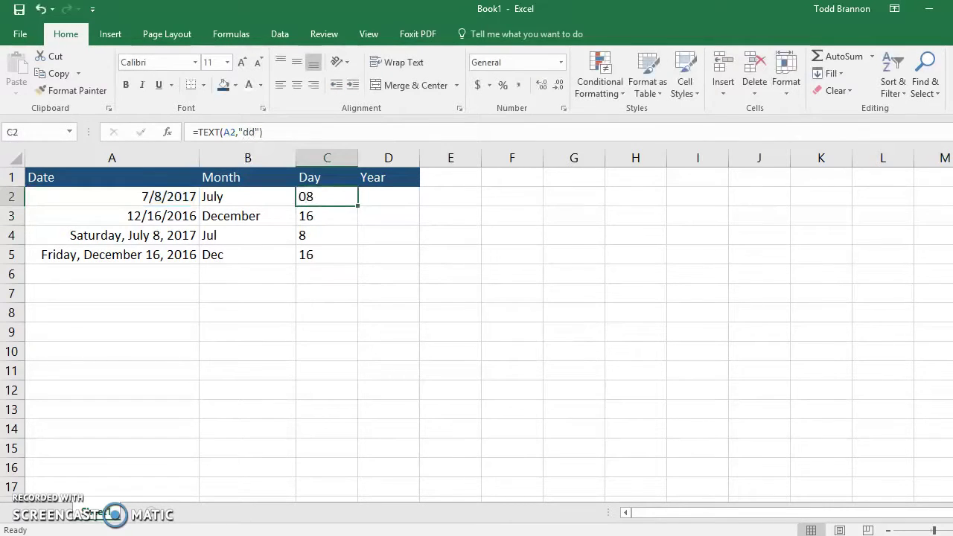
pyautogui.moveTo(358, 205); pyautogui.dragTo(354, 259)
pyautogui.click(327, 216)
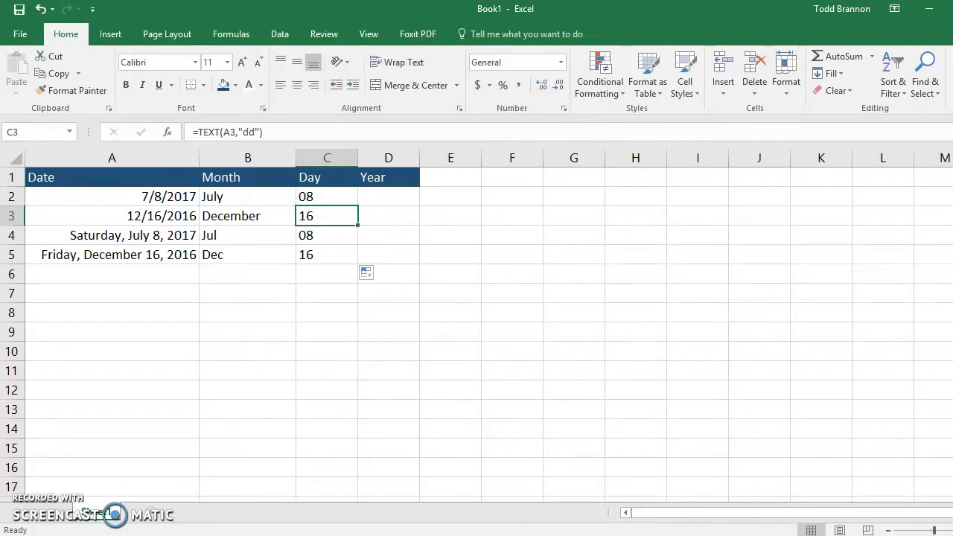
pyautogui.click(326, 254)
pyautogui.click(327, 216)
pyautogui.click(327, 197)
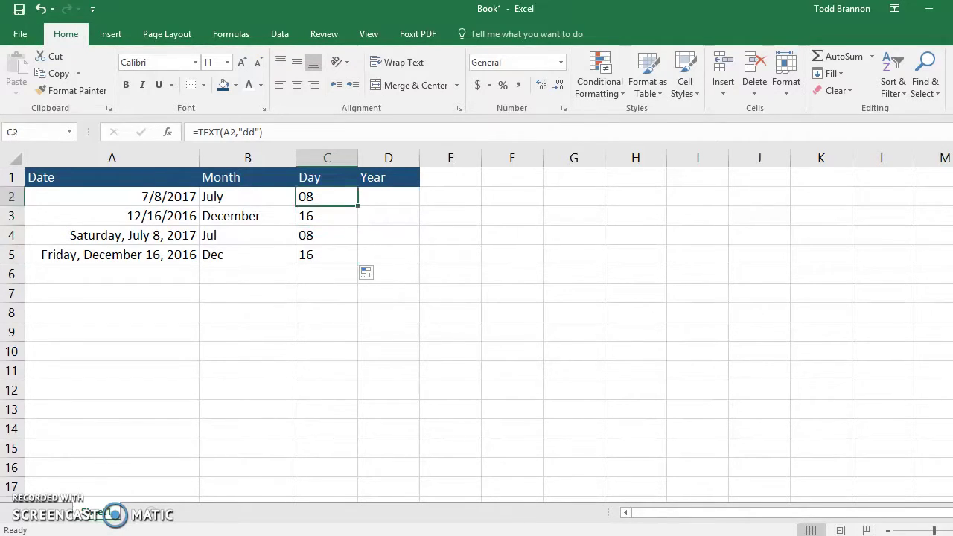
# - Enter the formula =TEXT(A2,"yyyy") in D2 to extract the four-digit year from the date
pyautogui.click(389, 197)
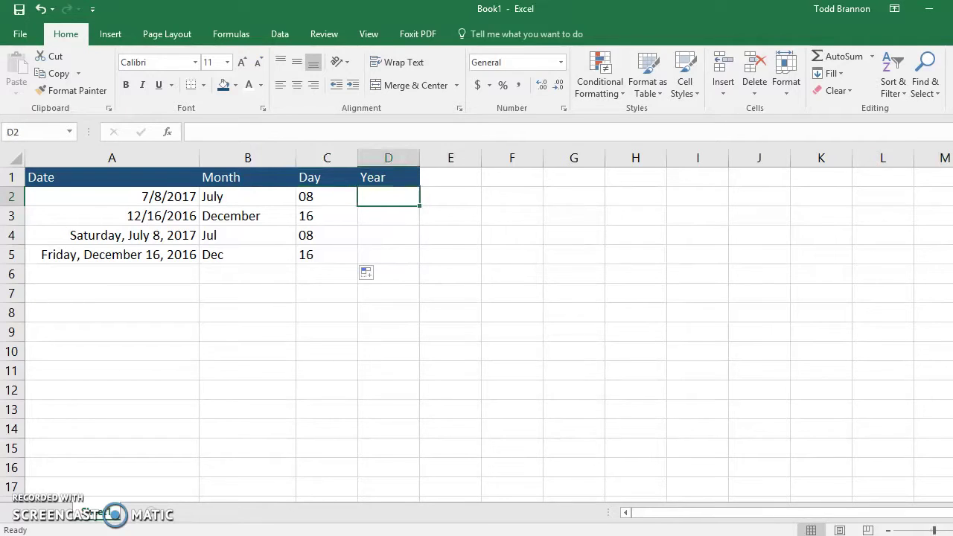
pyautogui.write('=te')
pyautogui.press('Tab')
pyautogui.press('Left')
pyautogui.press('Left')
pyautogui.press('Left')
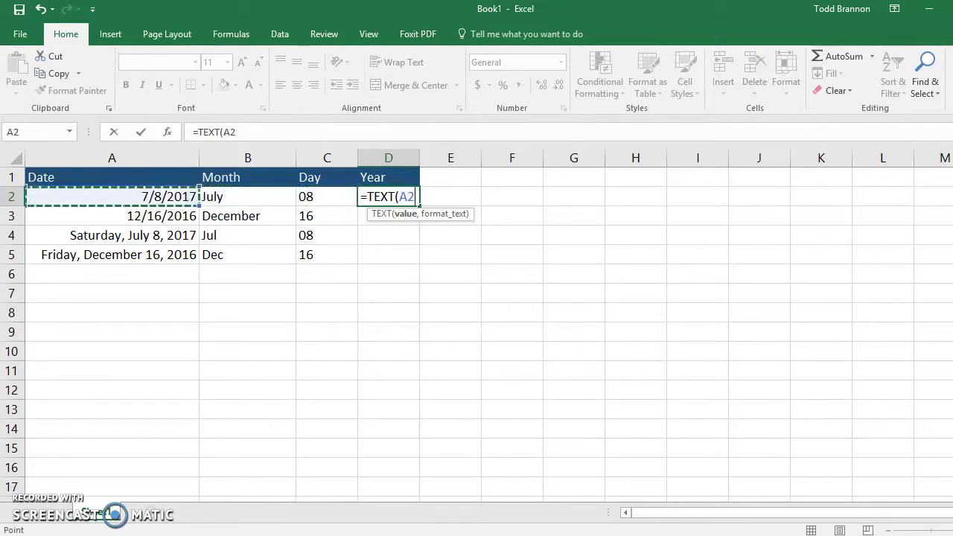
pyautogui.write(',')
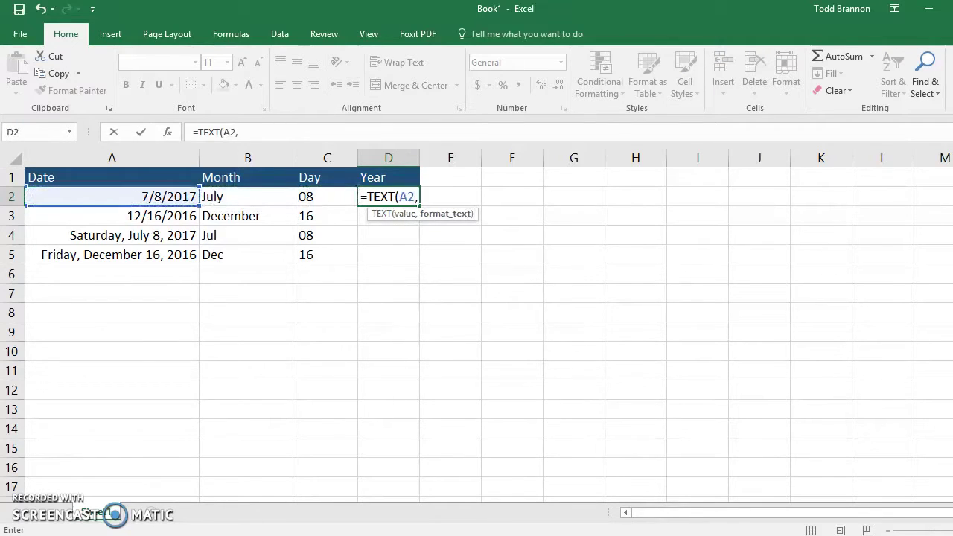
pyautogui.write('"yyyy")')
pyautogui.press('Return')
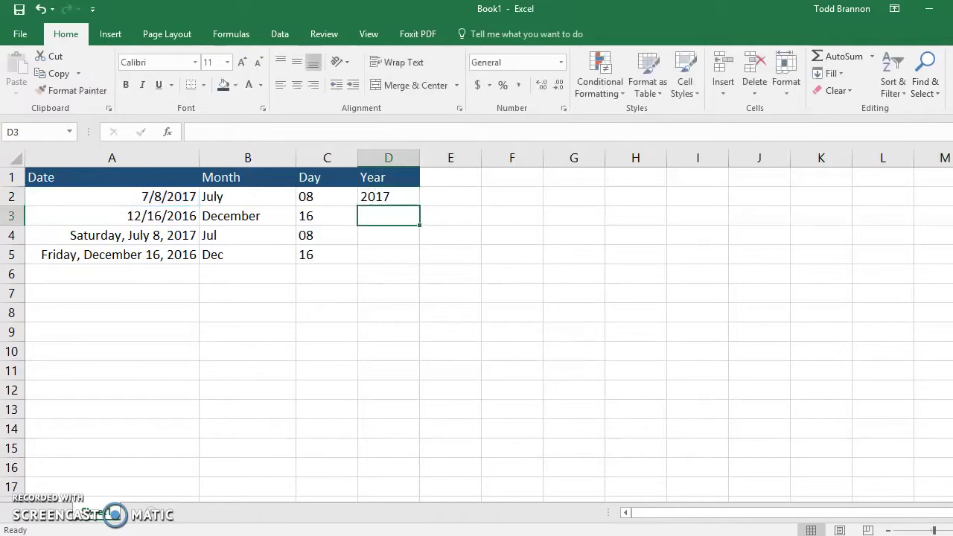
# - Enter the formula =TEXT(A3,"yy") in D3 to extract the year as two digits
pyautogui.write('=tex')
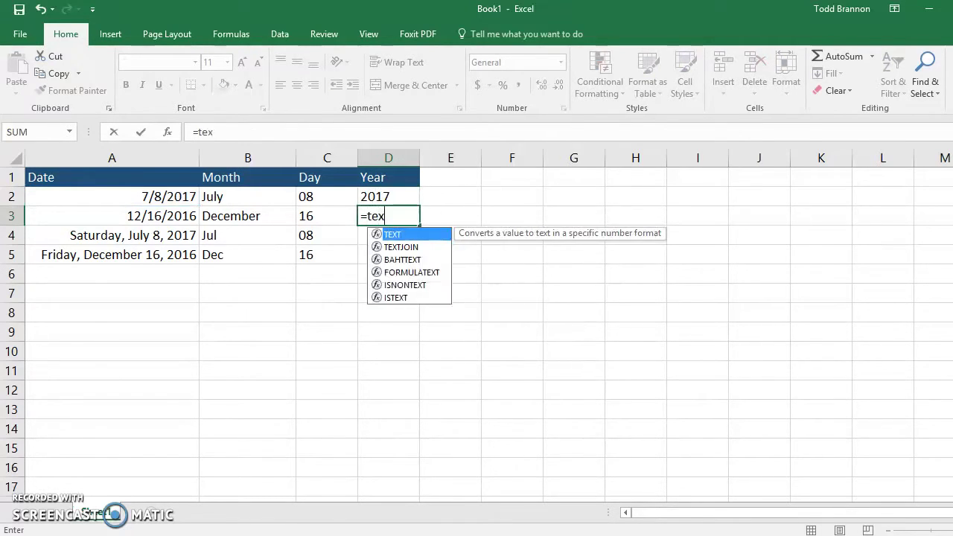
pyautogui.press('Tab')
pyautogui.press('Left')
pyautogui.press('Left')
pyautogui.press('Left')
pyautogui.write(',"')
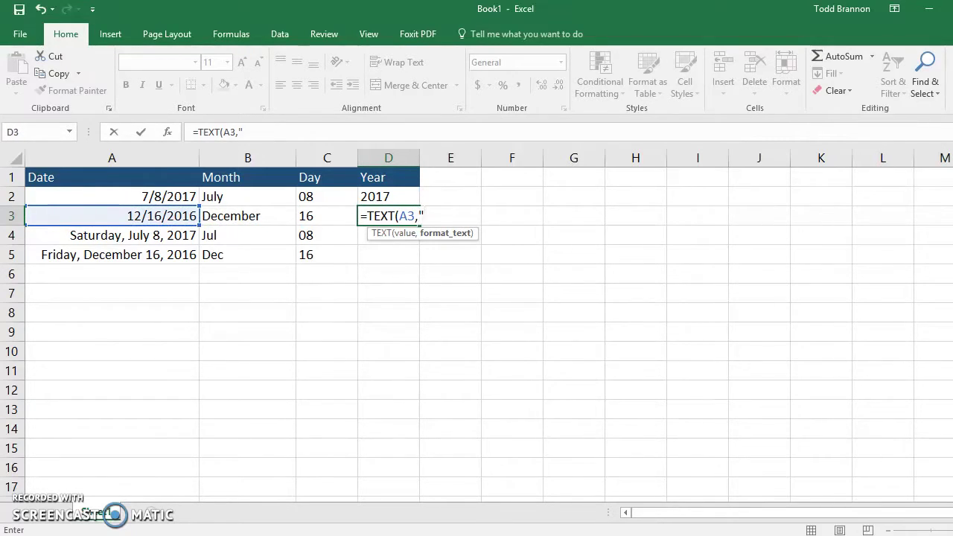
pyautogui.write('yy")')
pyautogui.press('Return')
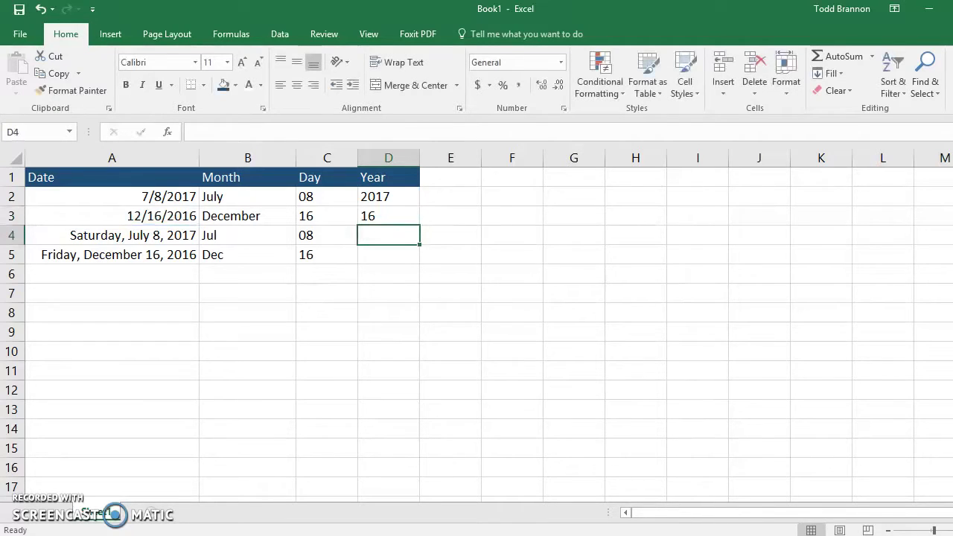
# - Fill the two-digit year formula from D3 down to D4 and check the copied formula
pyautogui.press('Up')
pyautogui.moveTo(419, 226); pyautogui.dragTo(419, 241)
pyautogui.click(389, 235)
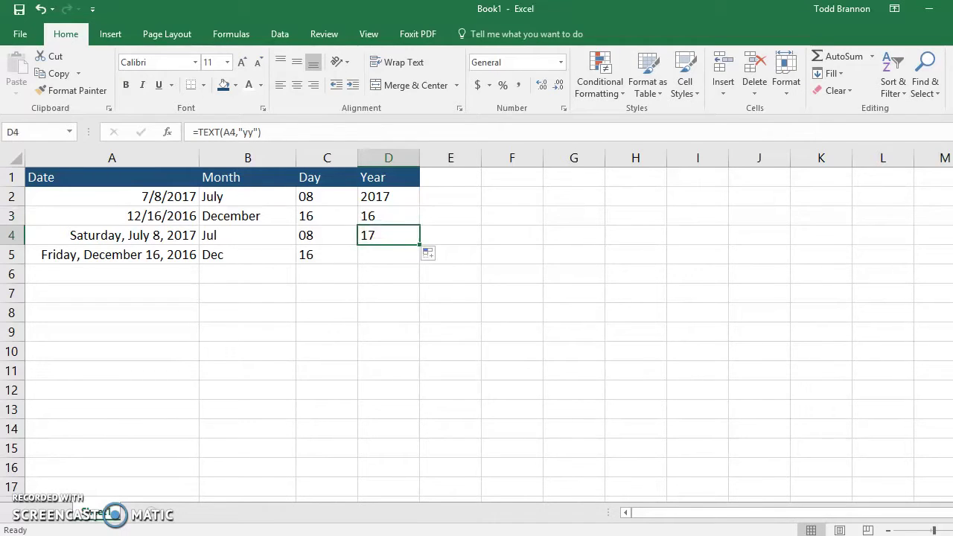
# - Copy the four-digit year formula from D2 into D5, check it against its date, and review the month formula in B2
pyautogui.click(389, 196)
pyautogui.hotkey('ctrl', 'c')
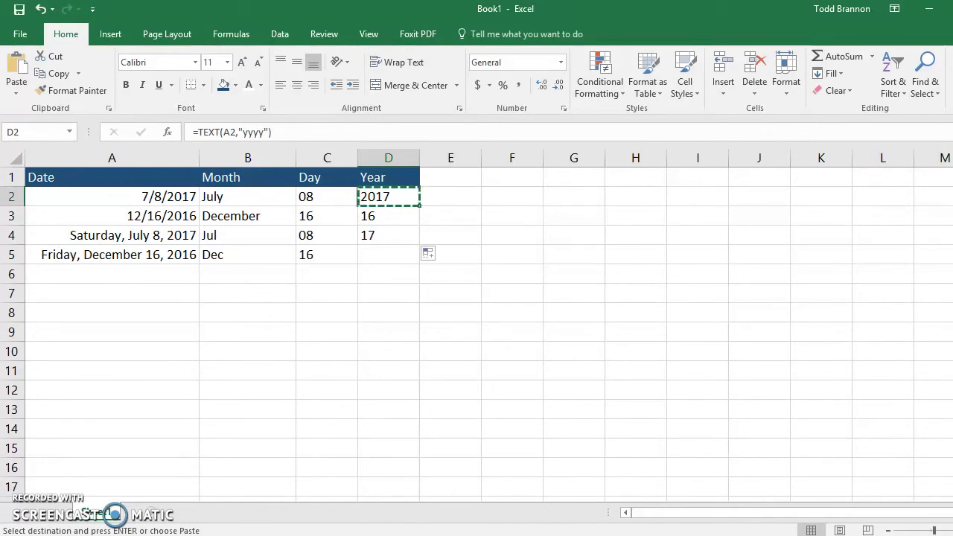
pyautogui.click(389, 254)
pyautogui.hotkey('ctrl', 'v')
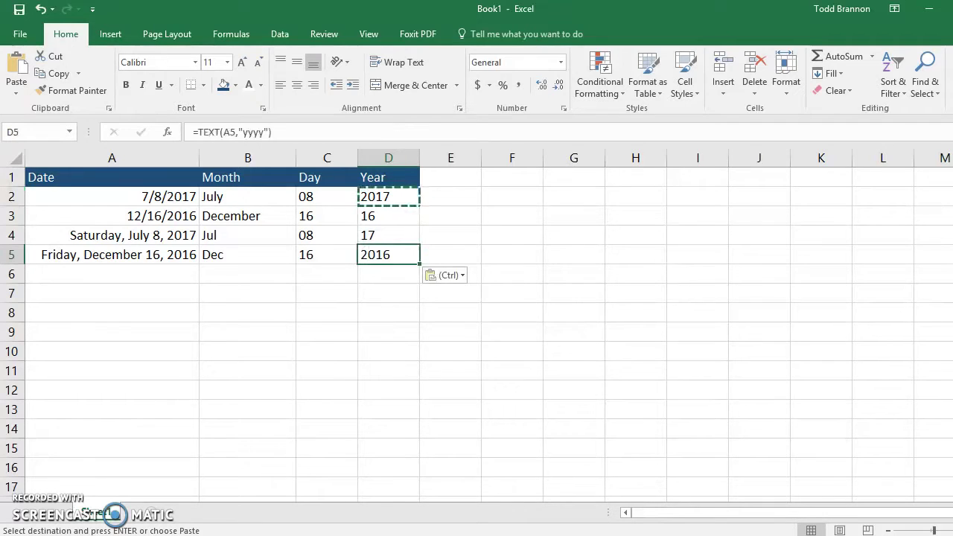
pyautogui.click(111, 255)
pyautogui.click(389, 254)
pyautogui.hotkey('ctrl', 'Home')
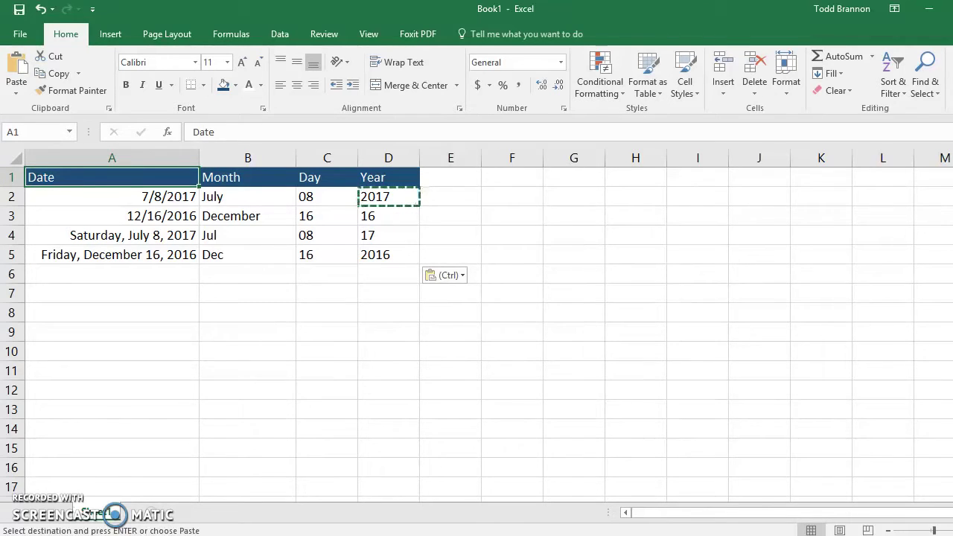
pyautogui.click(247, 197)
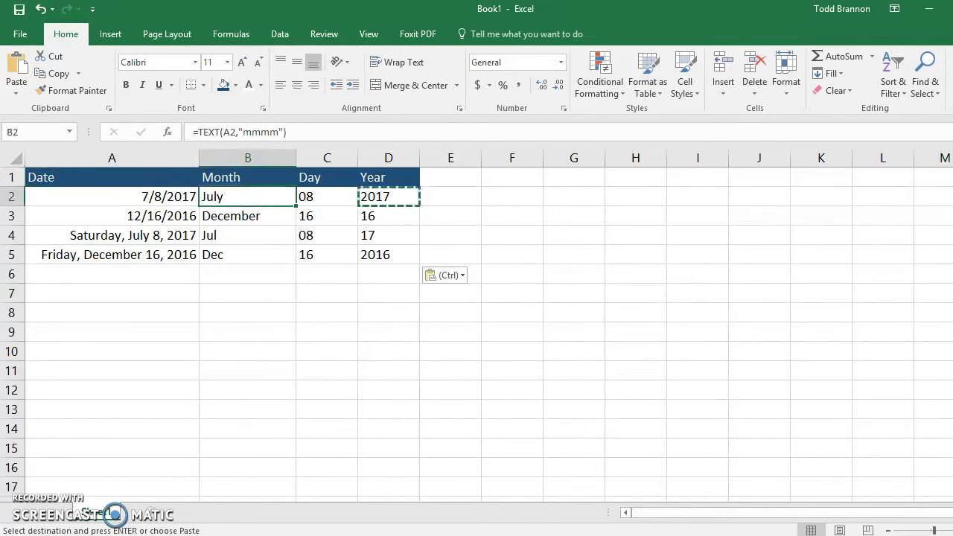